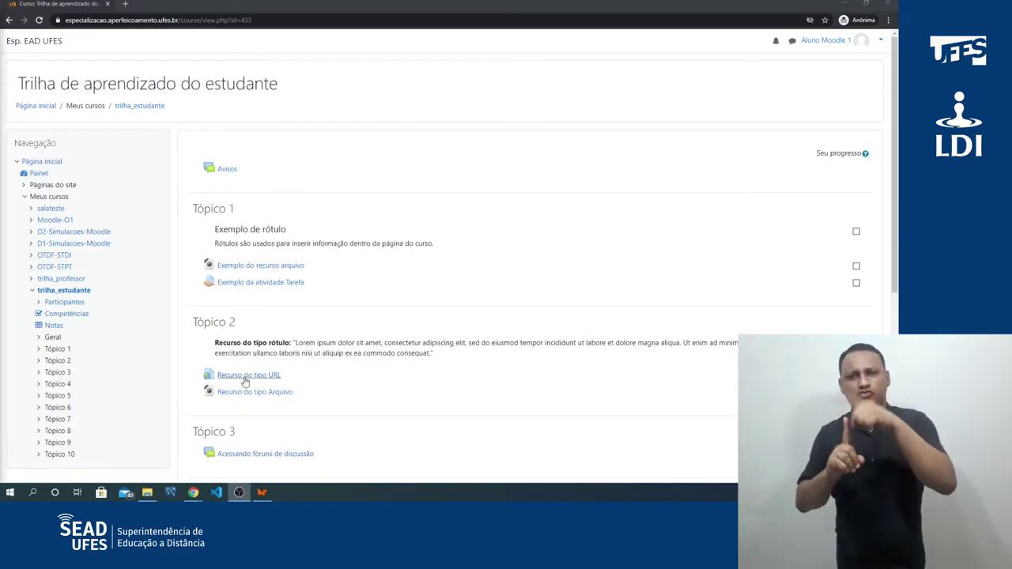
Step: Open the Acessando fóruns de discussão forum under Tópico 3 and examine its title, description and separate-groups setting
left_click(287, 455)
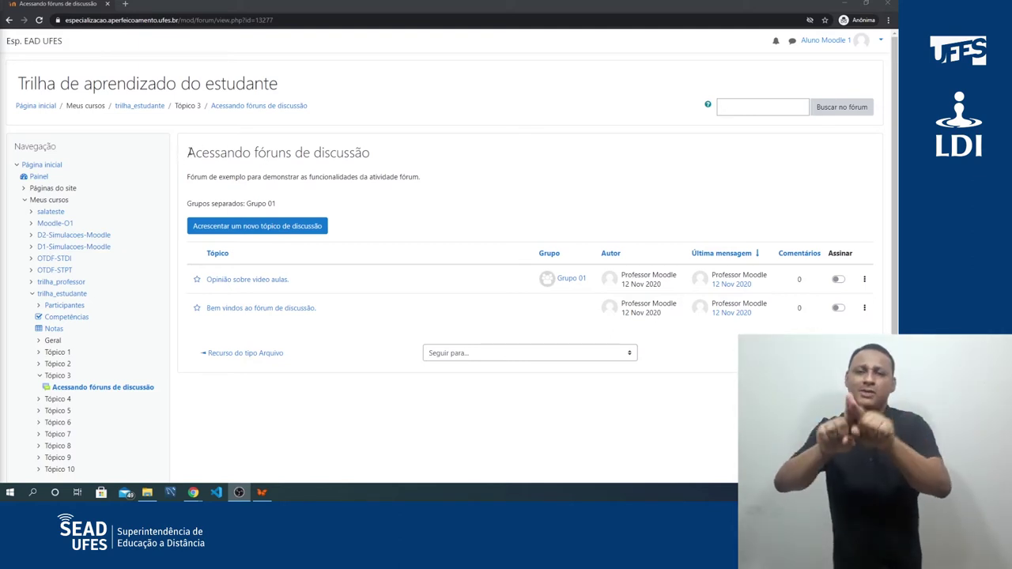
left_click_drag(187, 152, 436, 171)
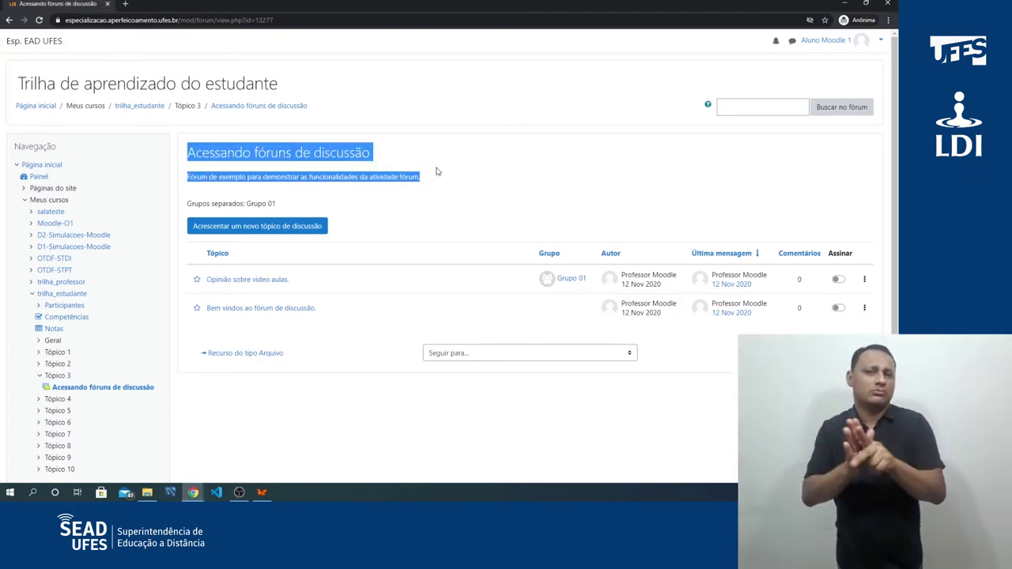
triple_click(222, 203)
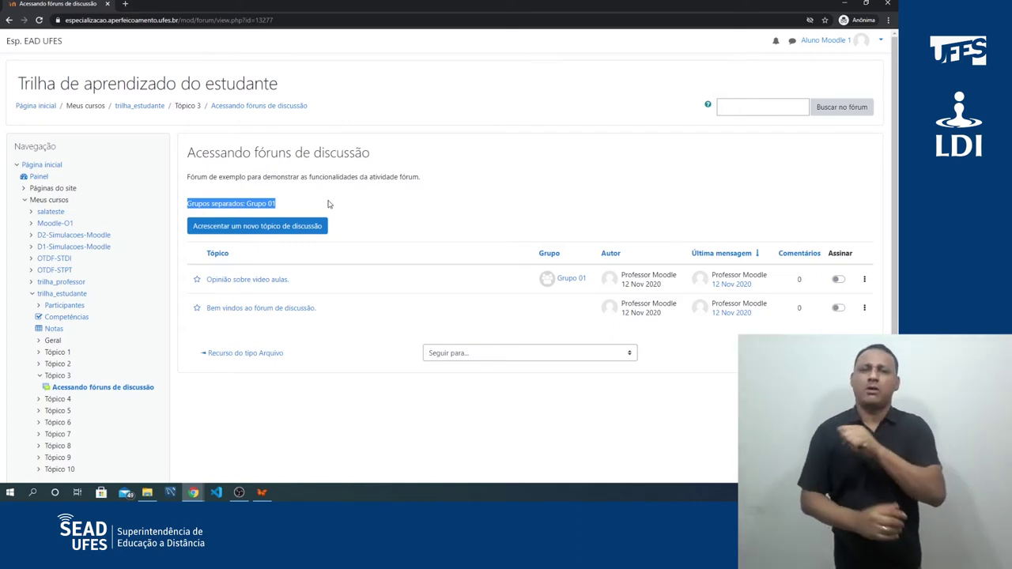
left_click(231, 203)
left_click_drag(246, 204, 274, 203)
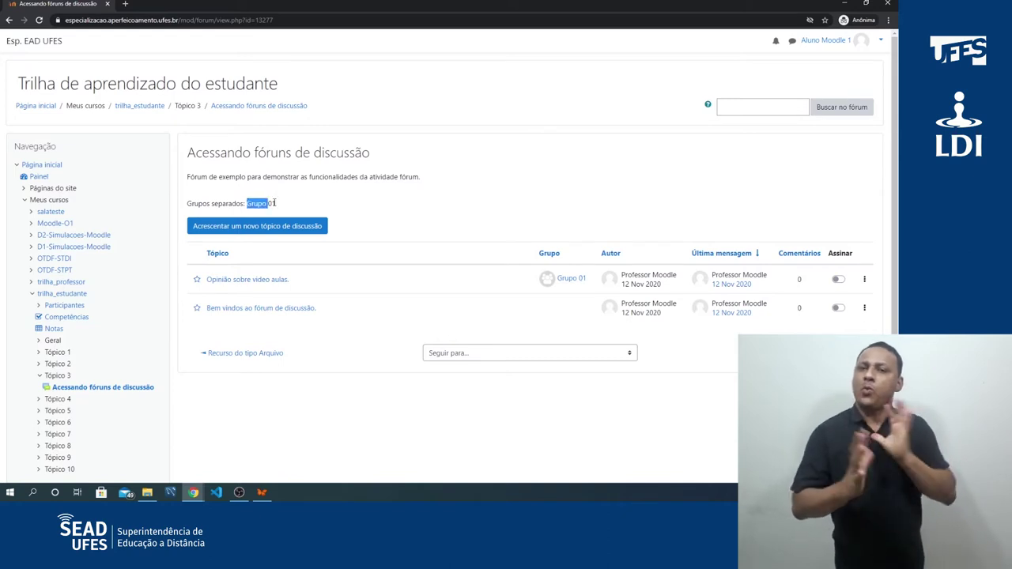
left_click(281, 206)
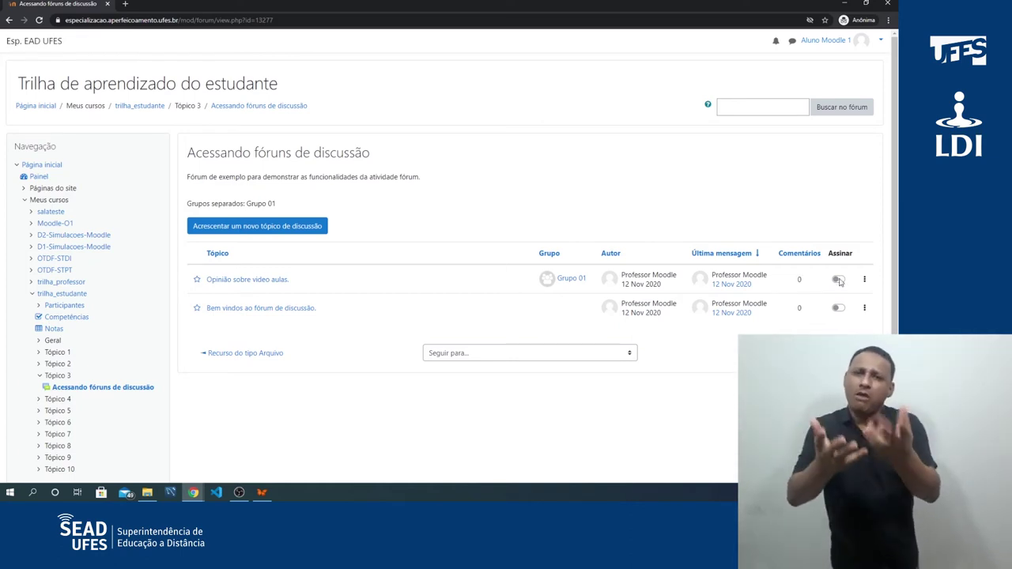
Step: Check the extra options of the discussion Opinião sobre video aulas and subscribe to that discussion
left_click(867, 280)
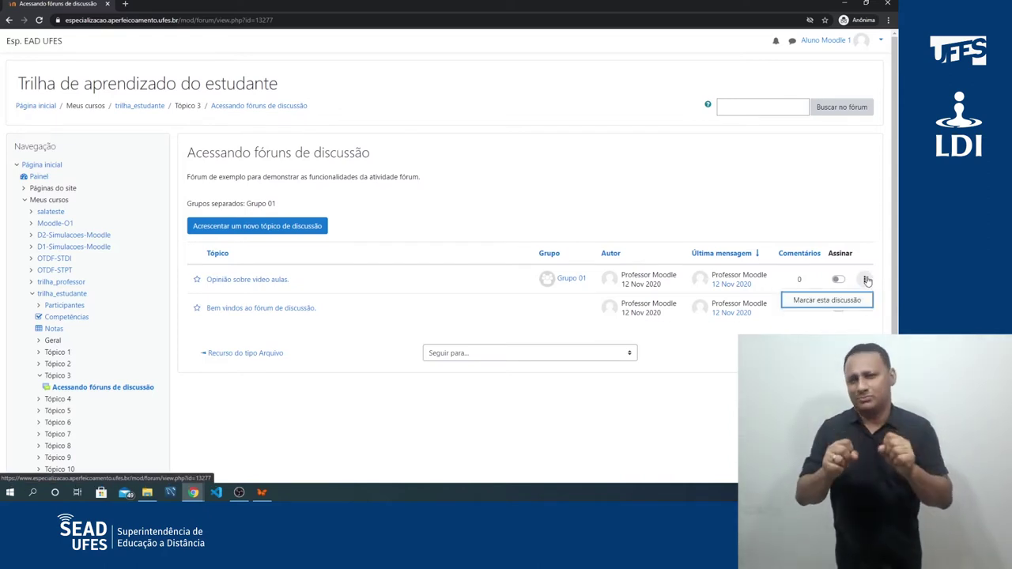
left_click(867, 281)
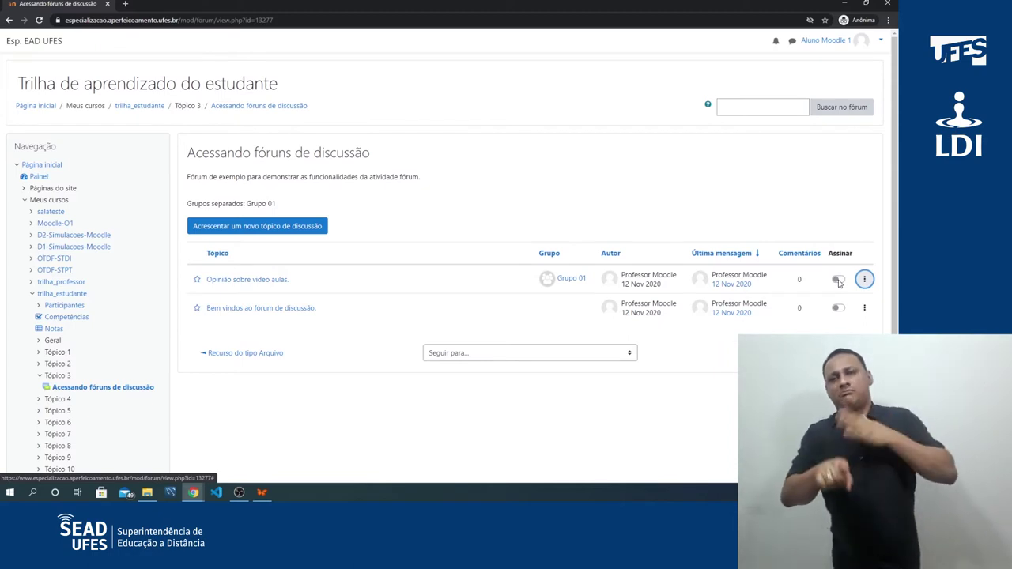
left_click(838, 281)
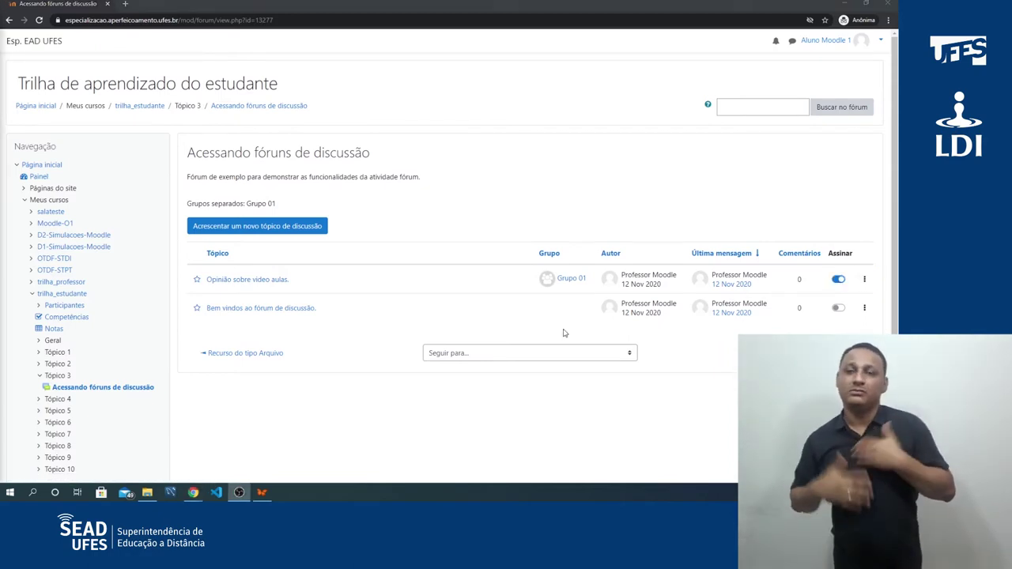
Step: Open the discussion Opinião sobre video aulas and read the professor's question
left_click(255, 282)
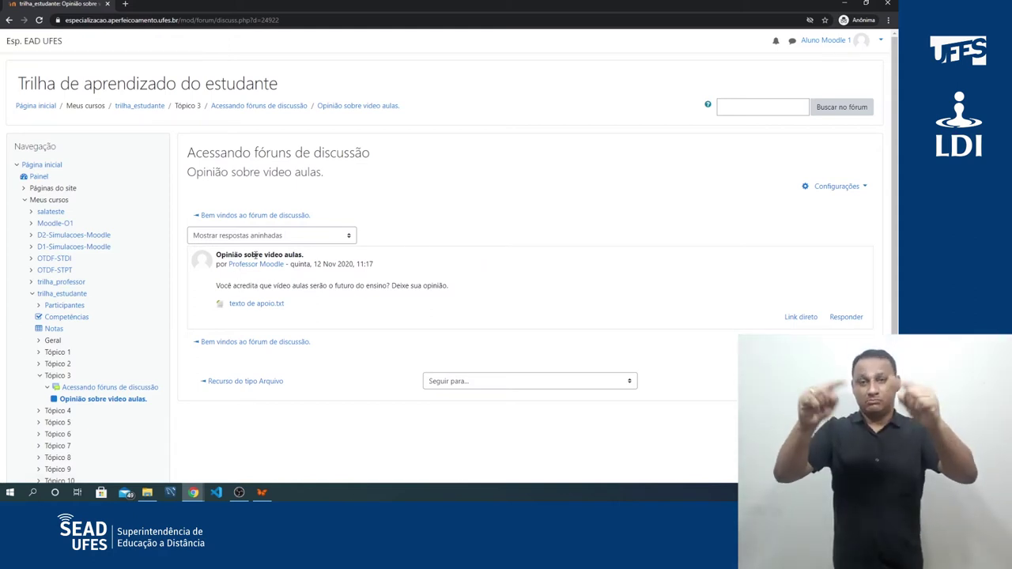
double_click(265, 288)
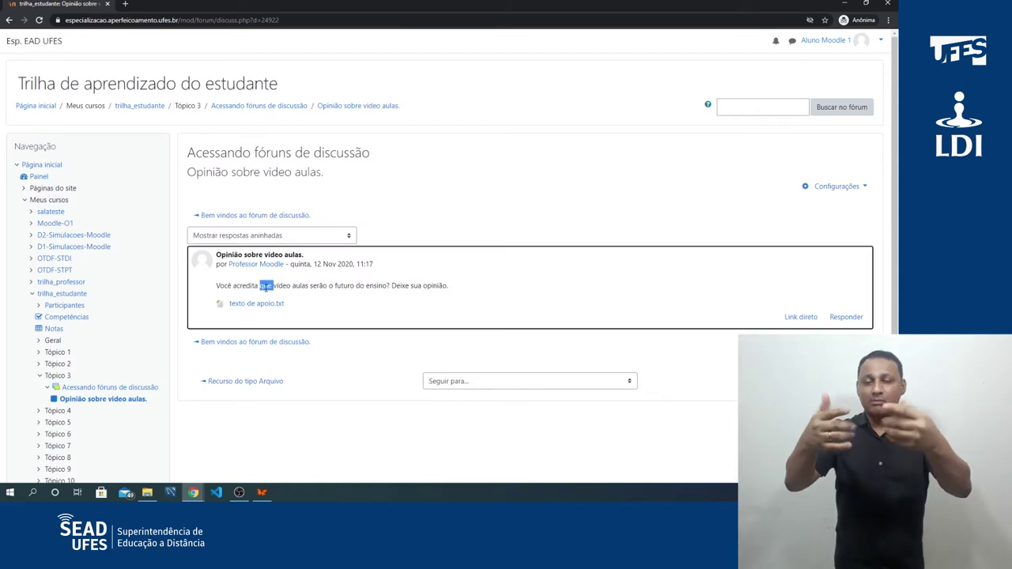
left_click(265, 287)
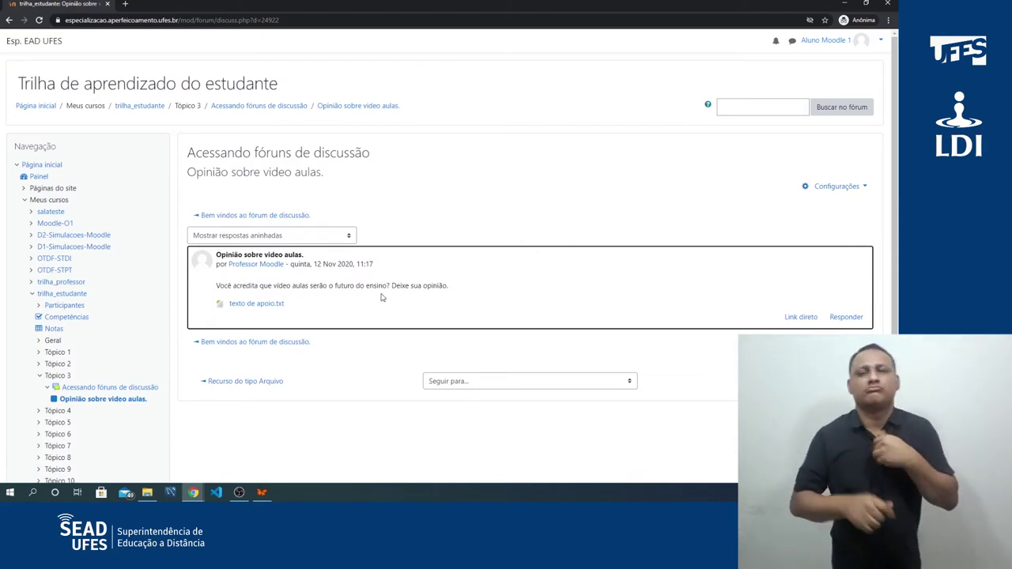
Step: Reply to the professor's post with "Sim, eu acredito que sim." and send the message to the forum
left_click(845, 317)
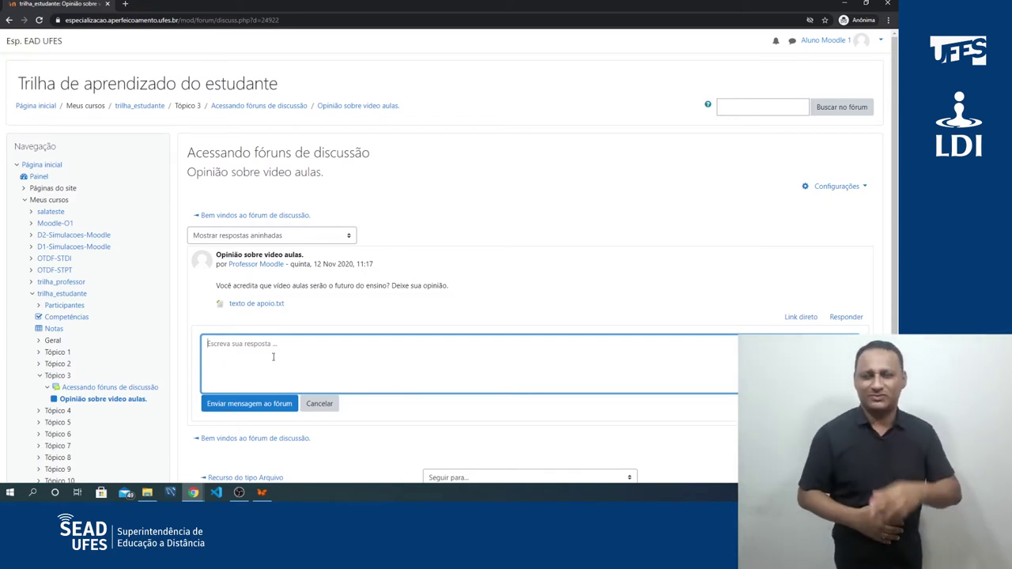
type("Sim ")
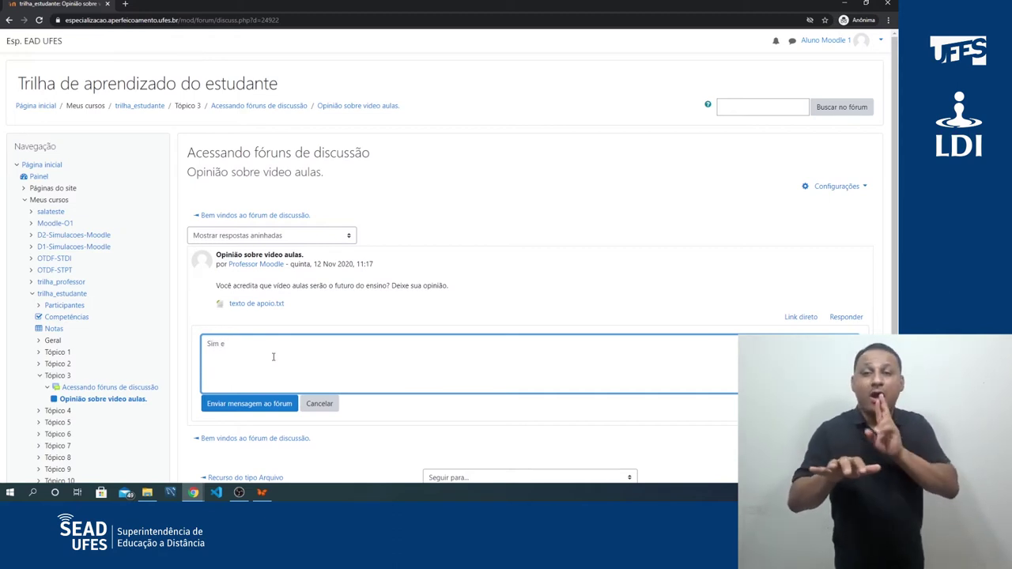
type("eu")
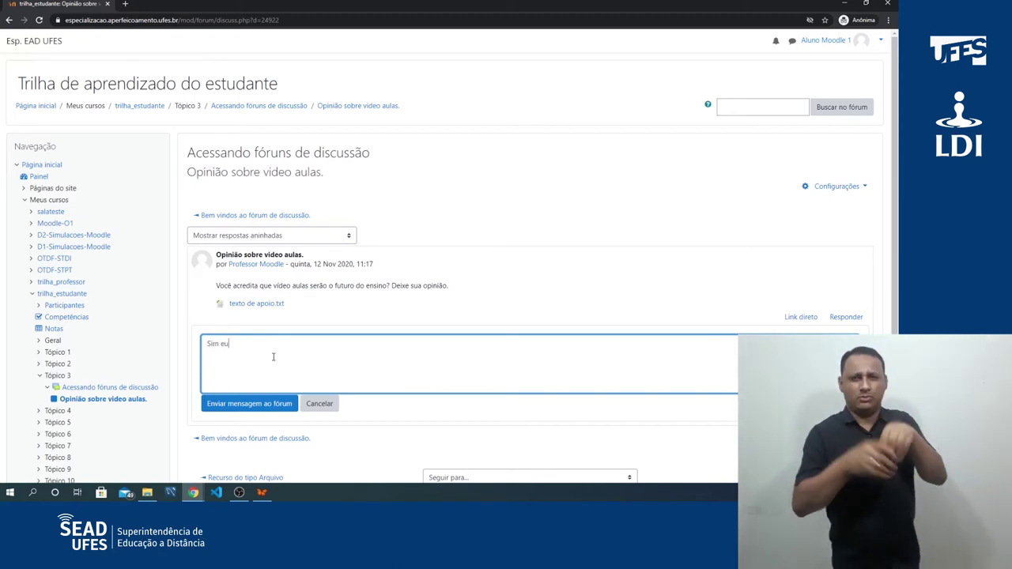
key("BackSpace")
key("BackSpace")
key("BackSpace")
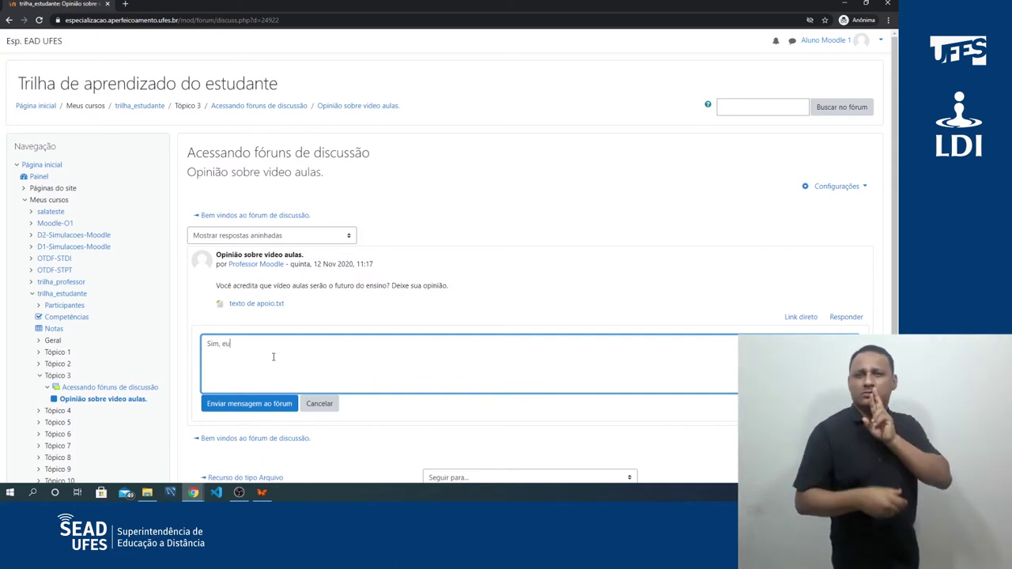
type(", eu acredito que sim.")
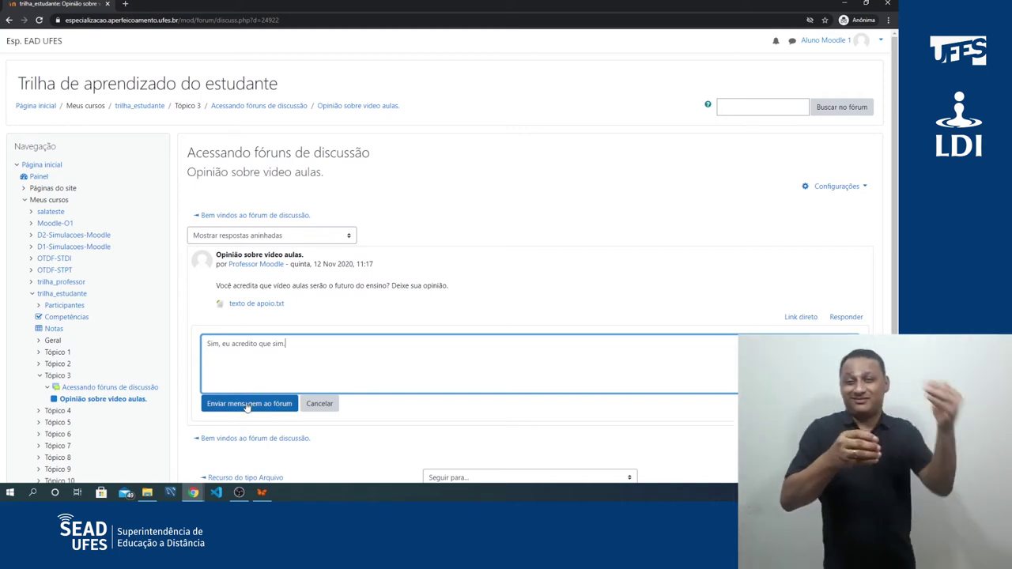
left_click(248, 405)
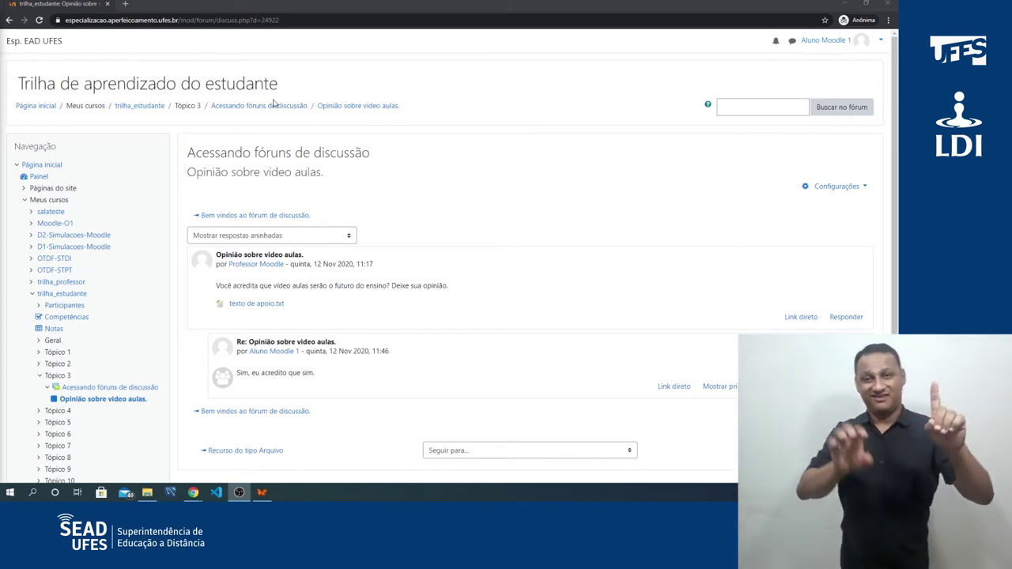
Step: Return to the Acessando fóruns de discussão forum and open the advanced form for a new discussion topic
left_click(110, 390)
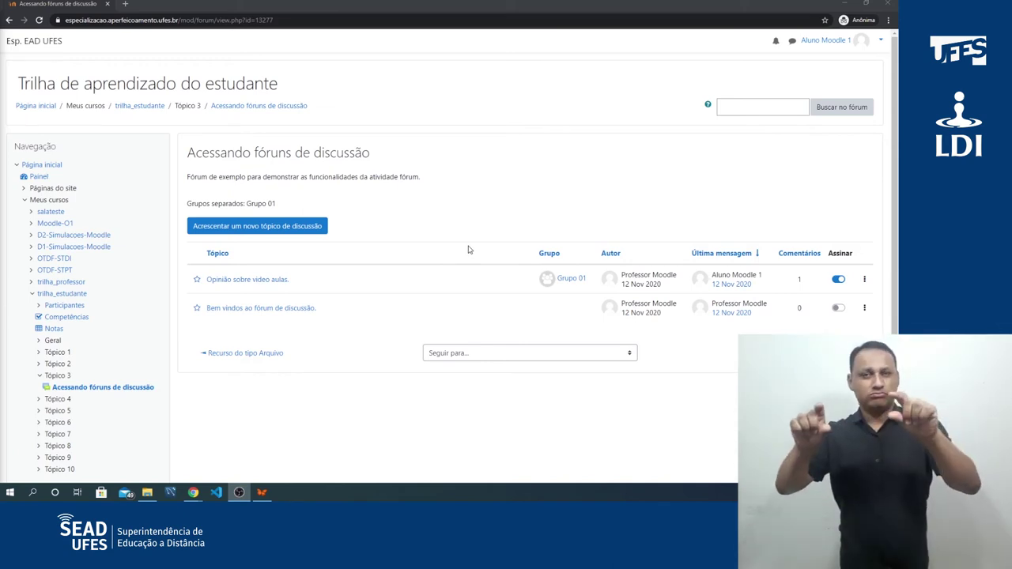
left_click(270, 227)
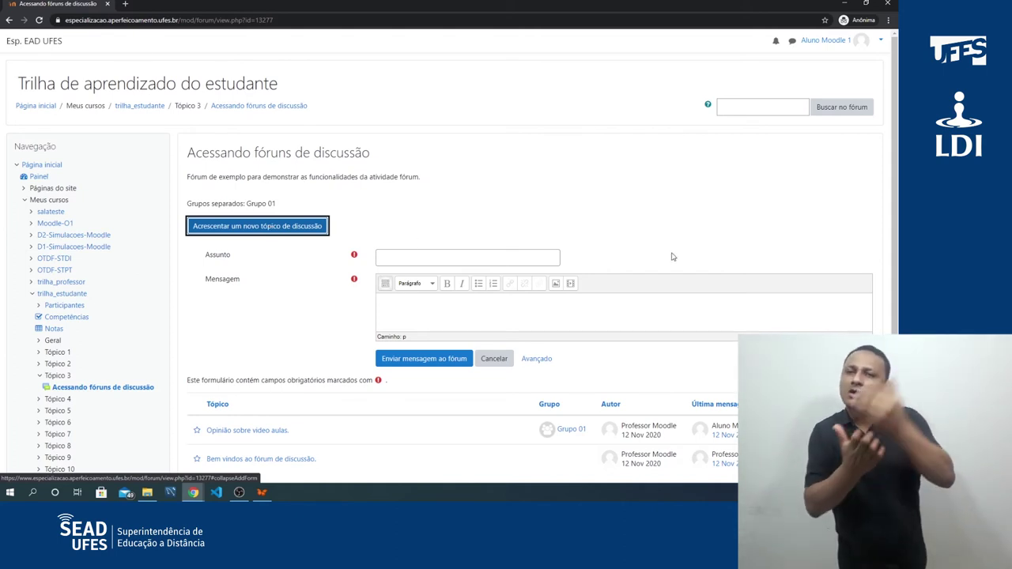
left_click(533, 362)
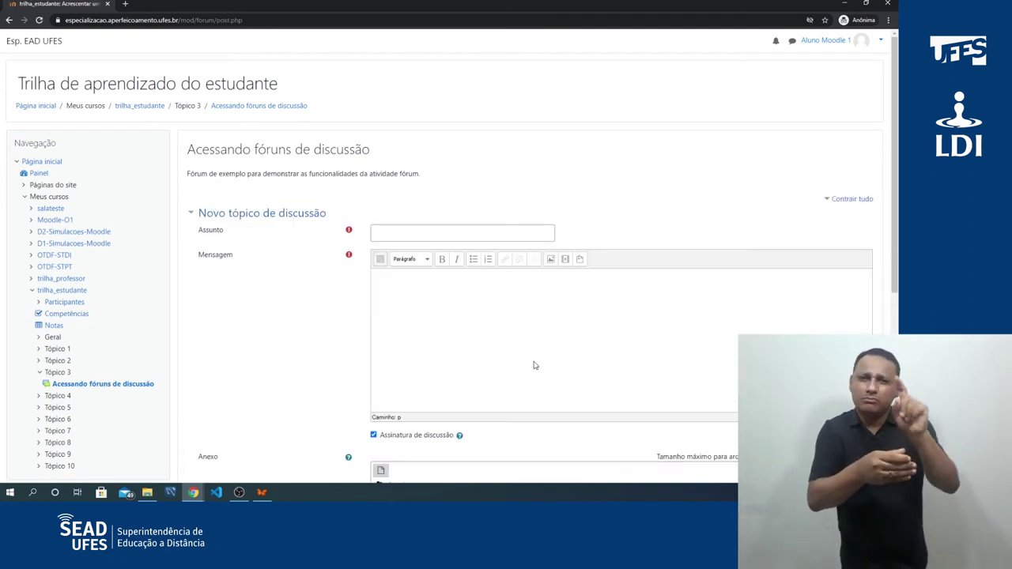
Step: Review the fields of the new topic form and set the subject to "Novo tópico de exemplo"
scroll(492, 265, "down", 4)
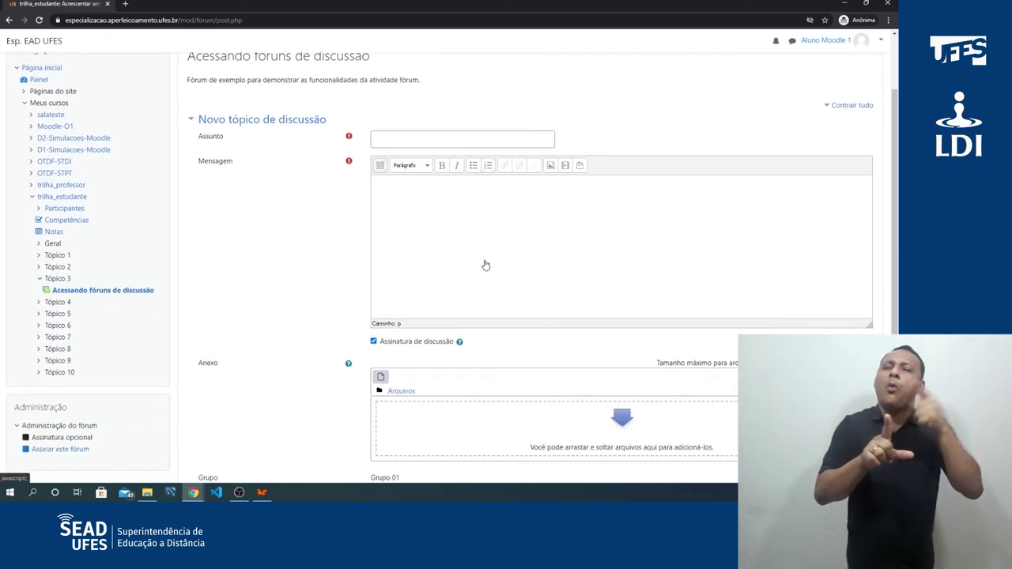
scroll(419, 318, "up", 3)
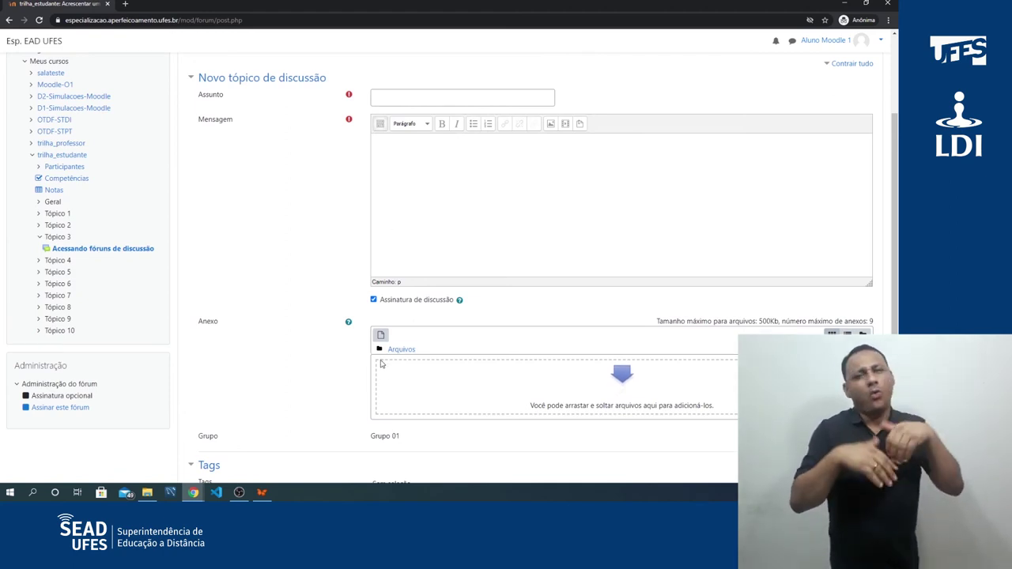
scroll(399, 352, "up", 1)
left_click(412, 142)
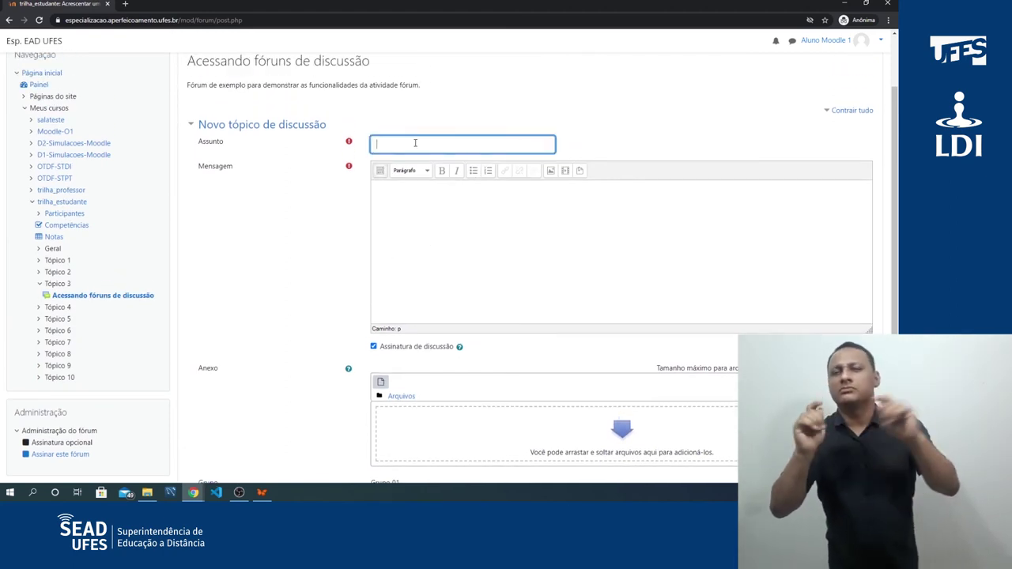
type("No")
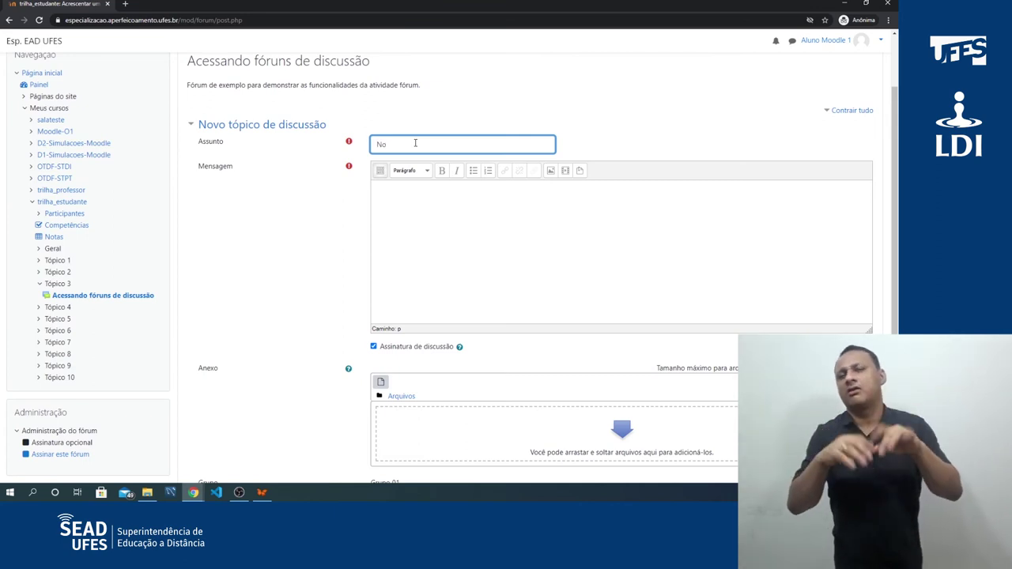
type("vo")
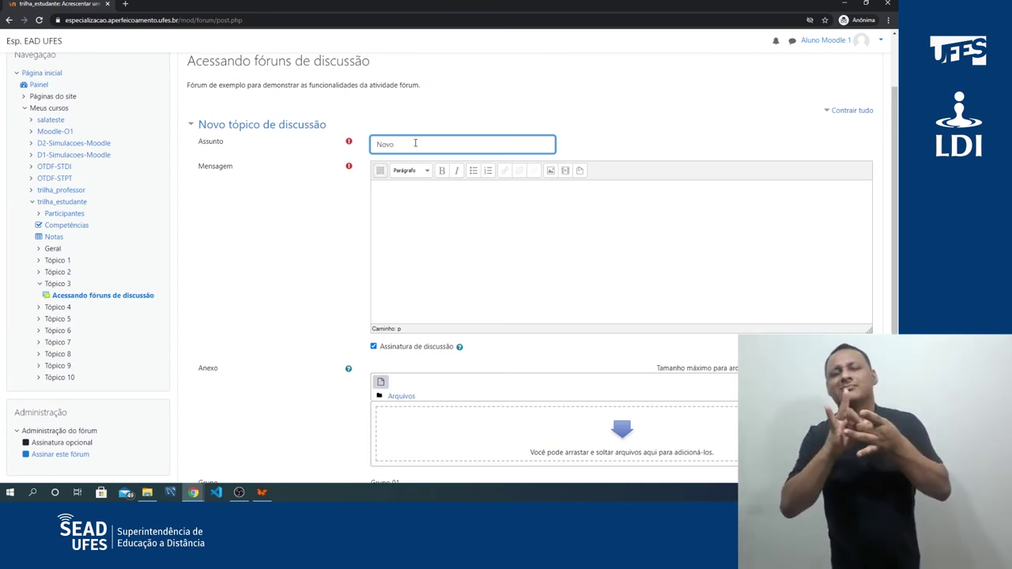
type(" tópico de exemplo")
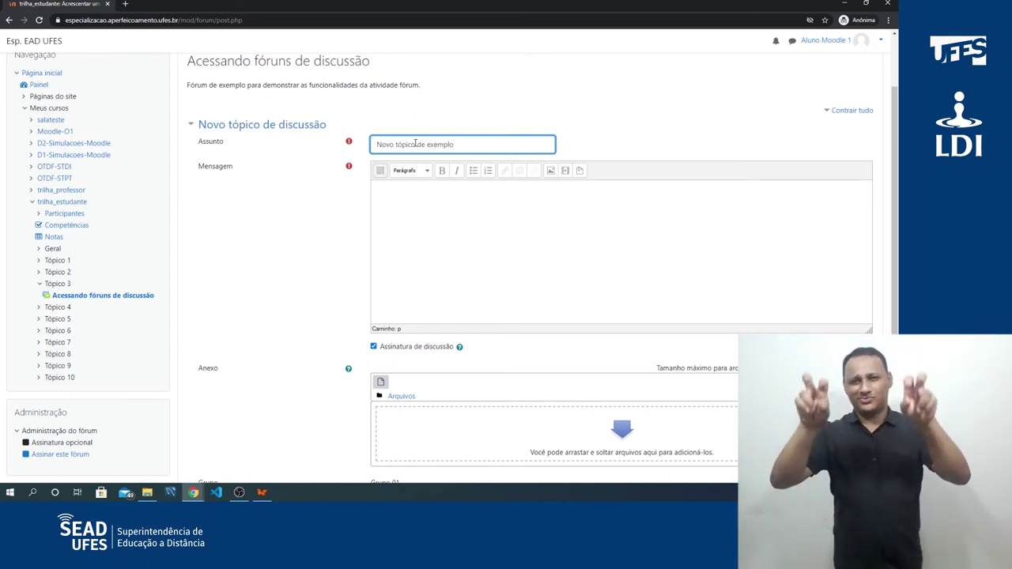
Step: Write the topic message "Estamos criando um novo tópico para testar a funcionalidade."
left_click(469, 210)
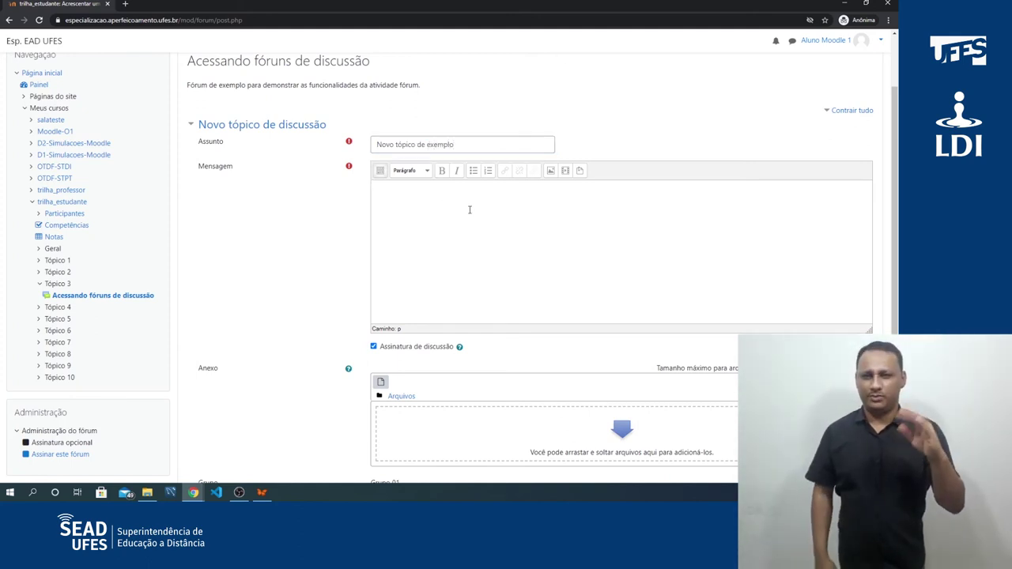
type("E")
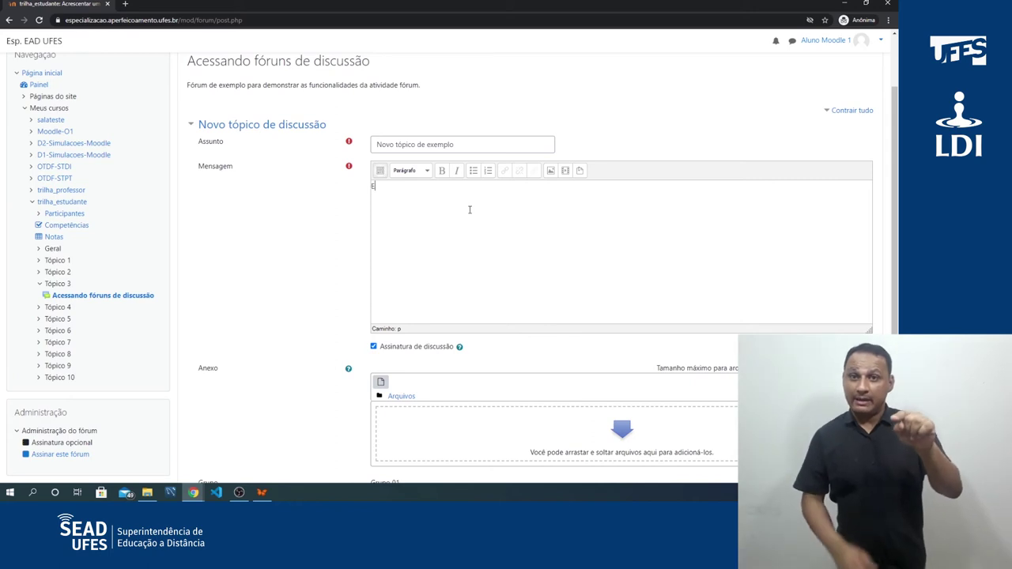
type("stamos criando um")
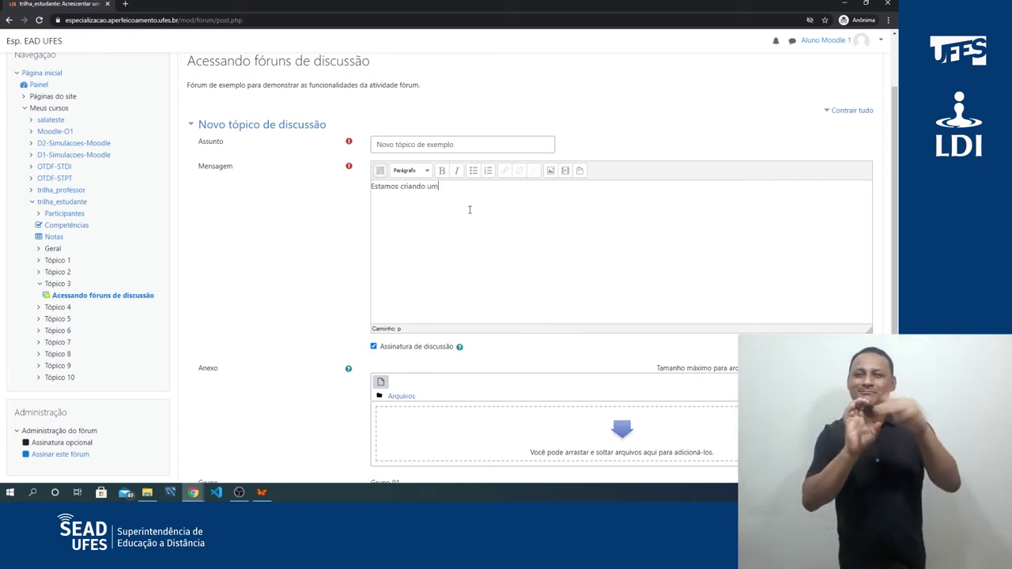
type(" novo tó")
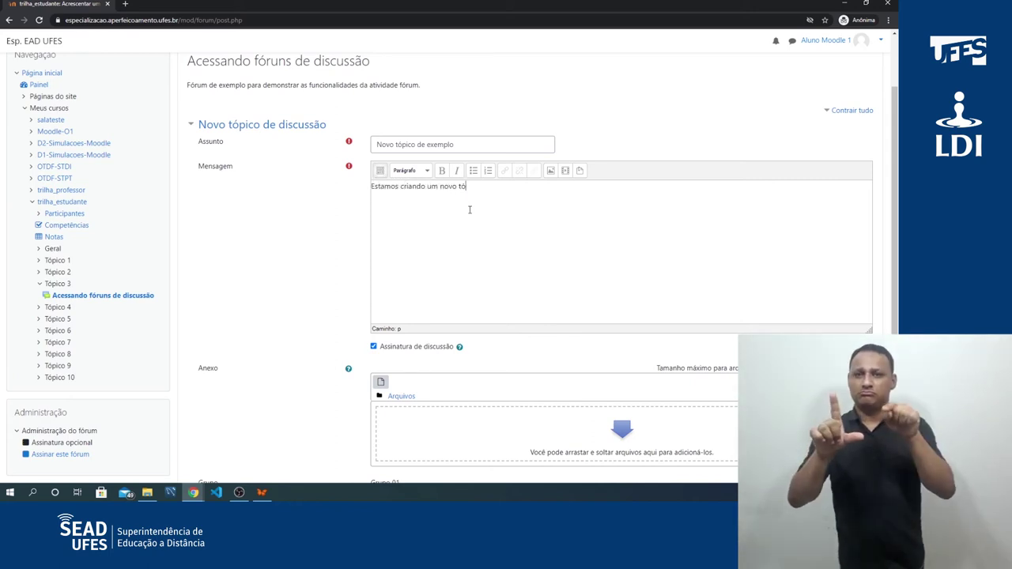
type("pico para testar a funcionalidade.")
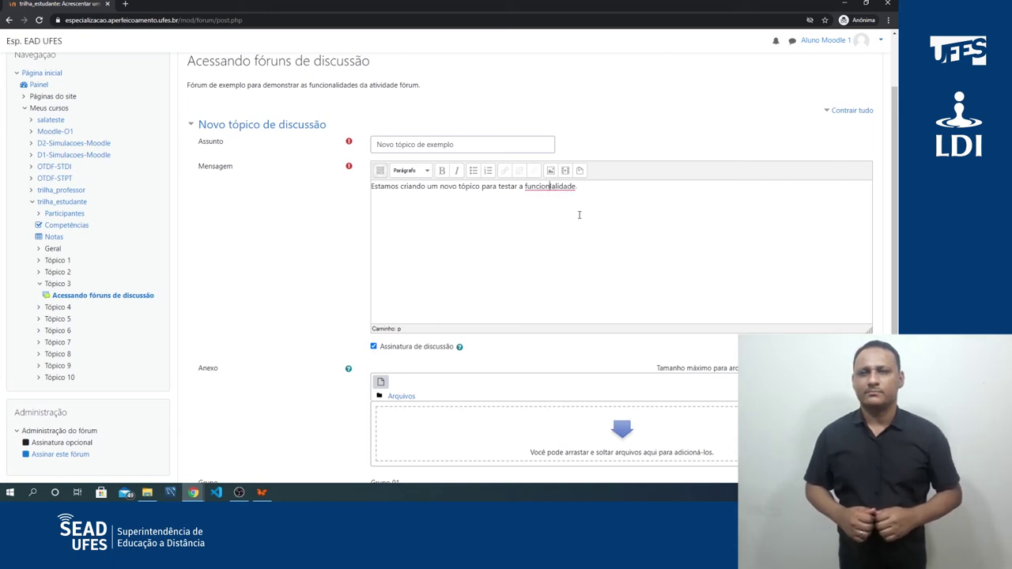
type("al")
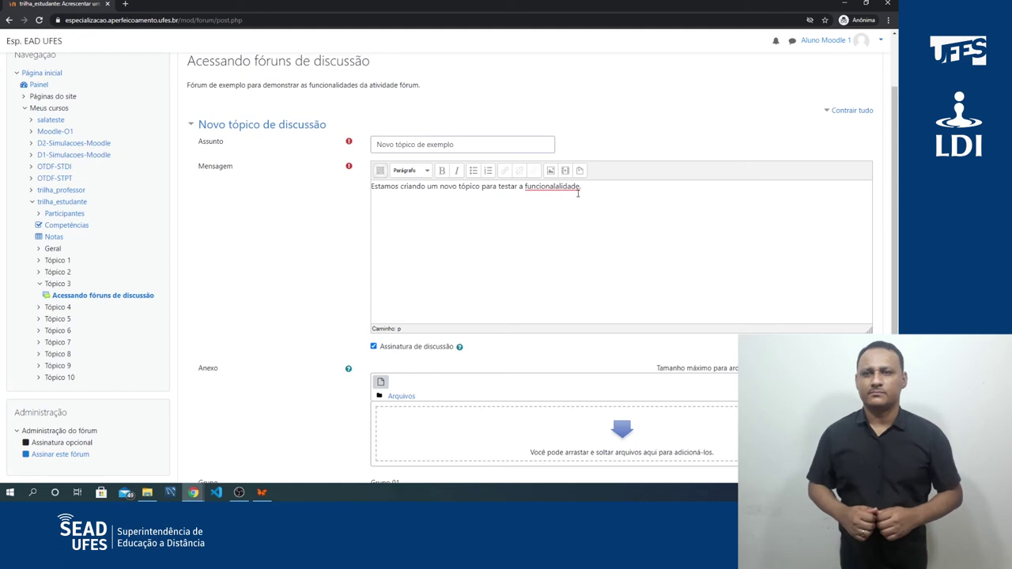
key("Delete")
key("Delete")
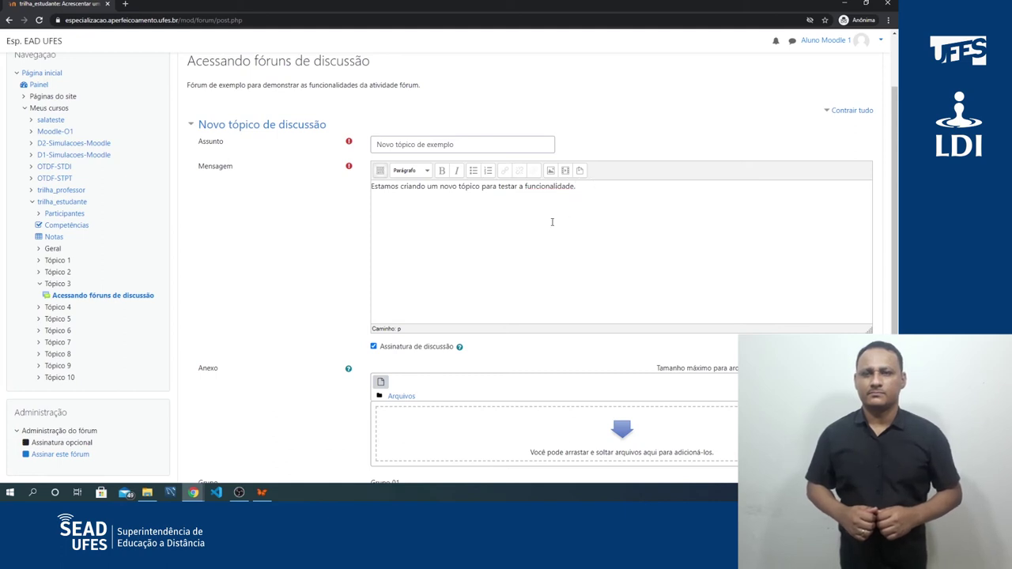
Step: Post the new discussion topic to the forum, leaving attachments and tags empty
scroll(549, 215, "down", 2)
scroll(515, 140, "up", 2)
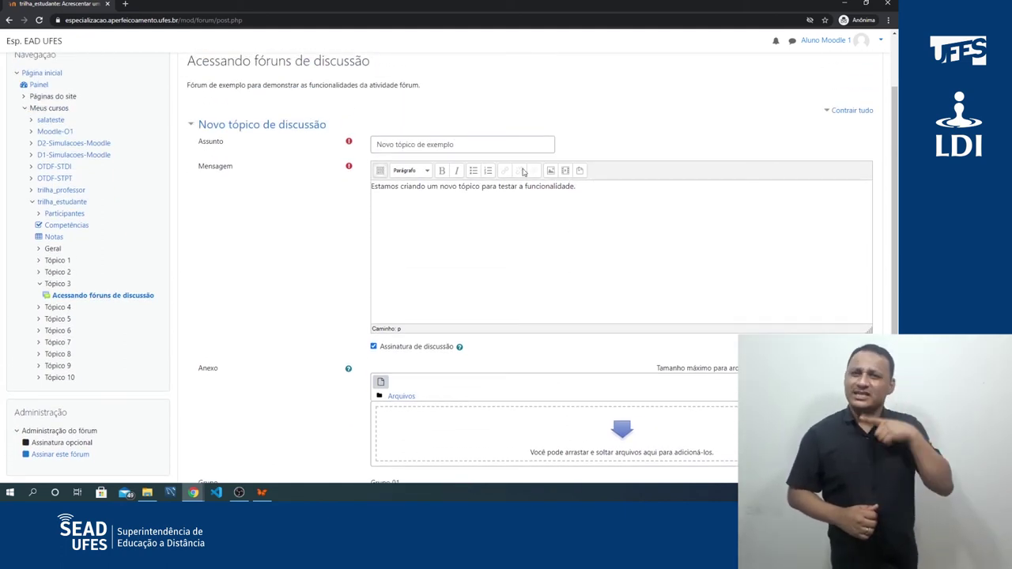
scroll(522, 173, "down", 2)
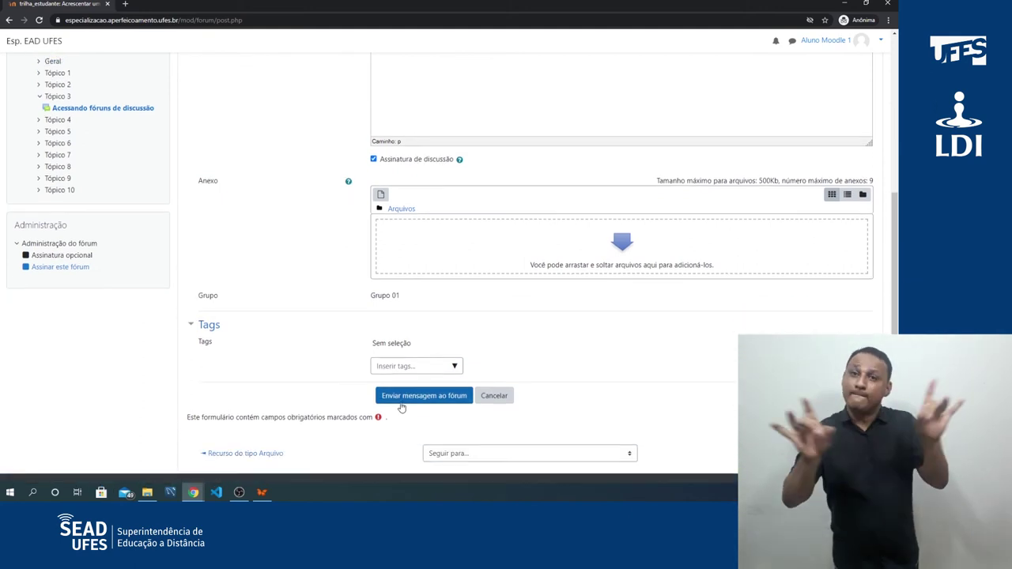
scroll(401, 407, "down", 1)
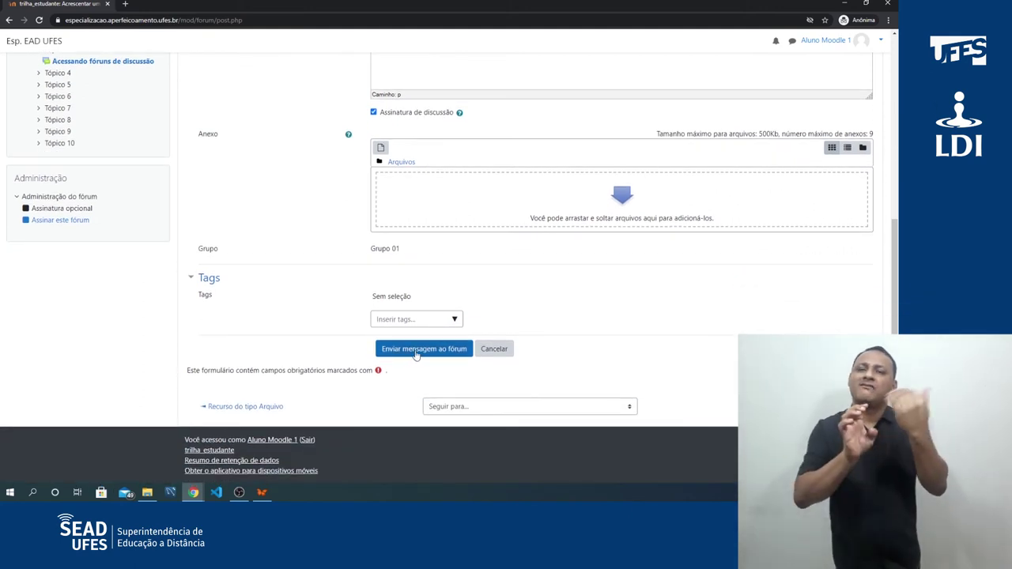
left_click(415, 353)
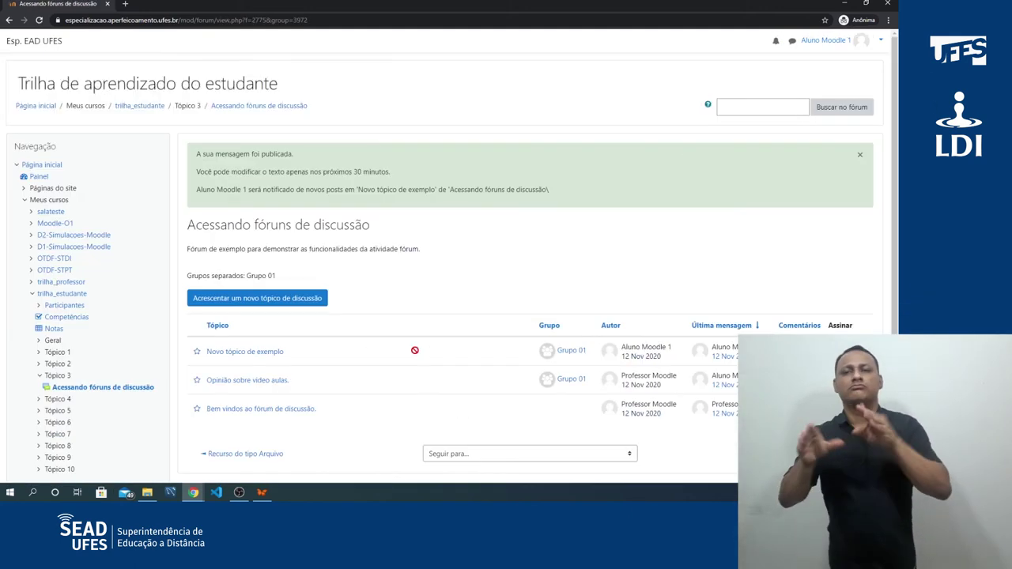